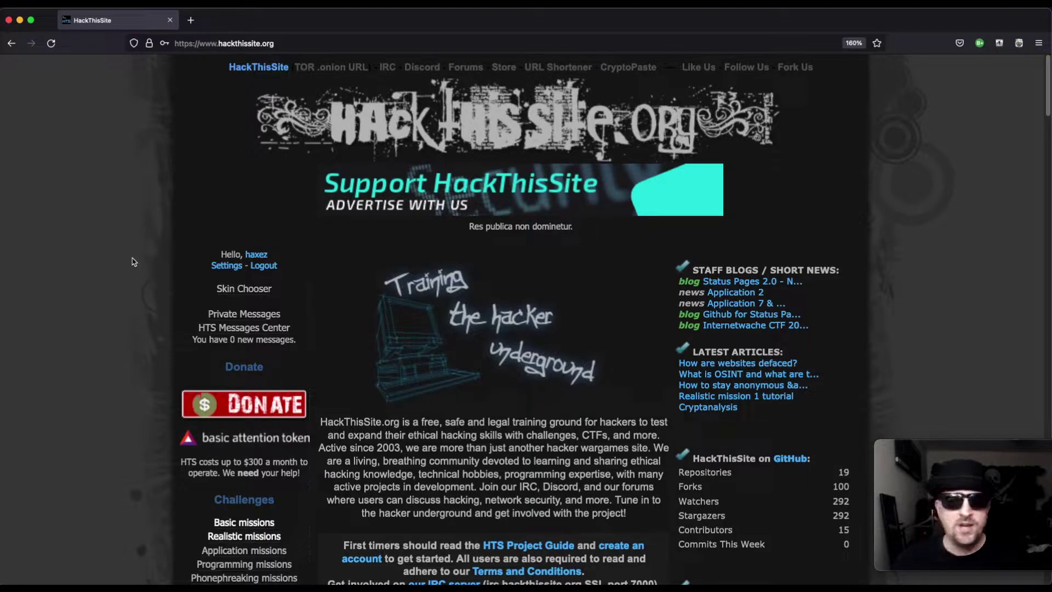
Step: Scroll the home page sidebar and go to 'Javascript missions' under Challenges
scroll(112, 426, "down", 2)
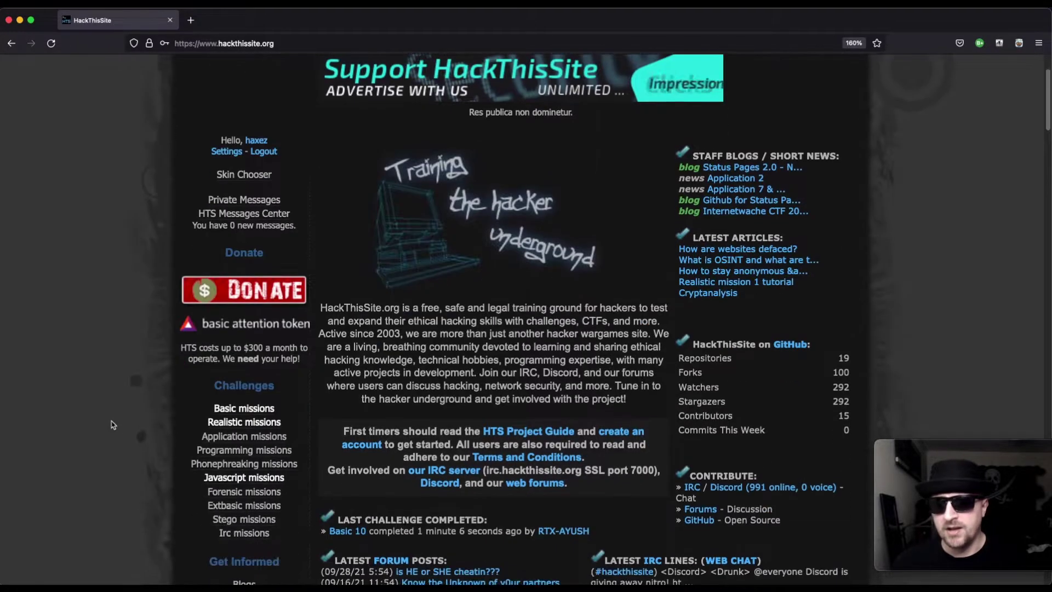
left_click(233, 476)
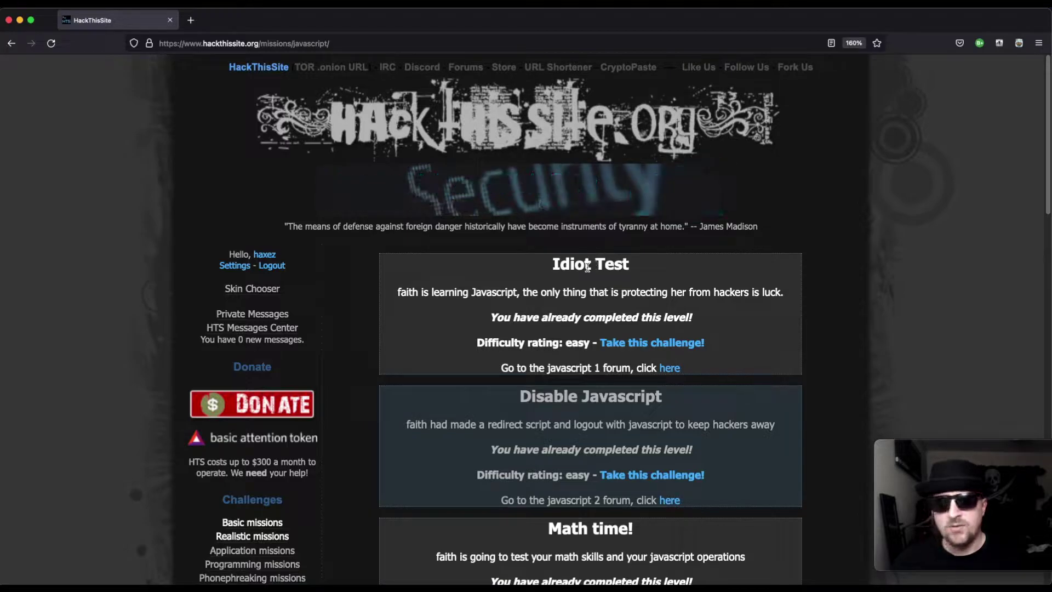
scroll(587, 267, "down", 3)
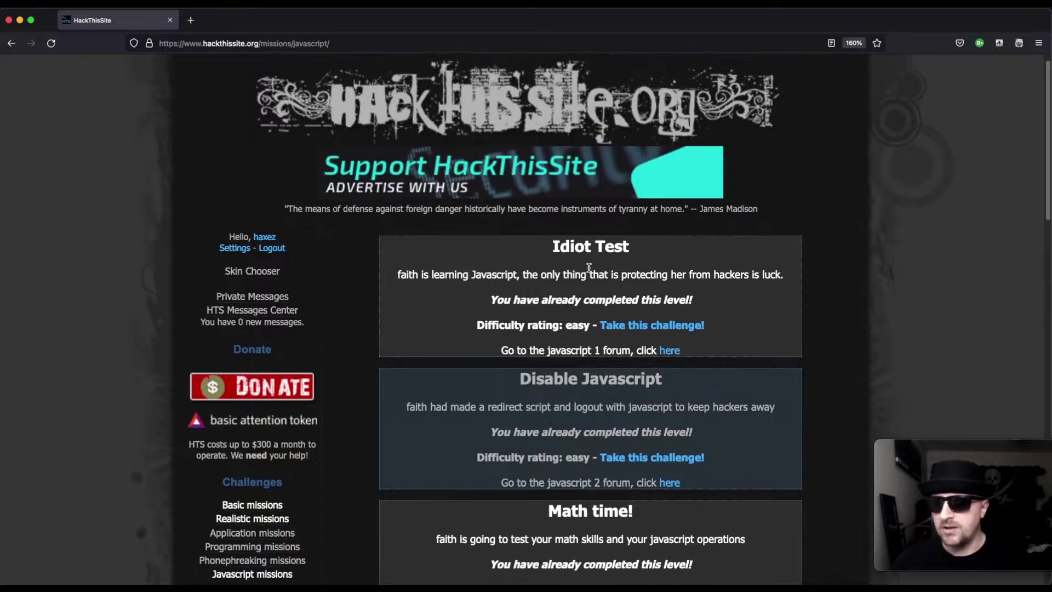
scroll(587, 268, "down", 10)
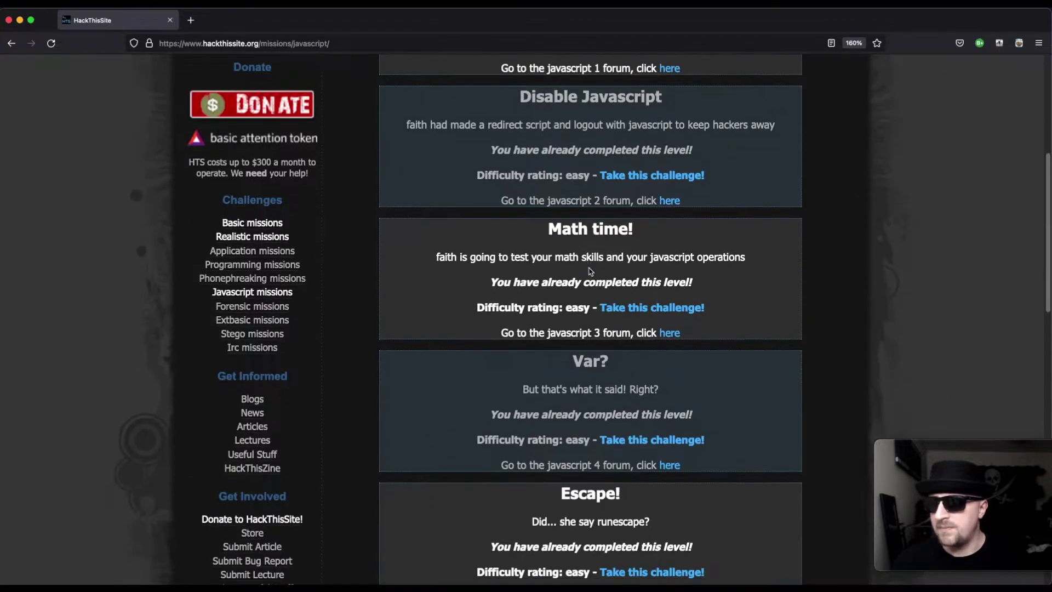
scroll(589, 271, "down", 5)
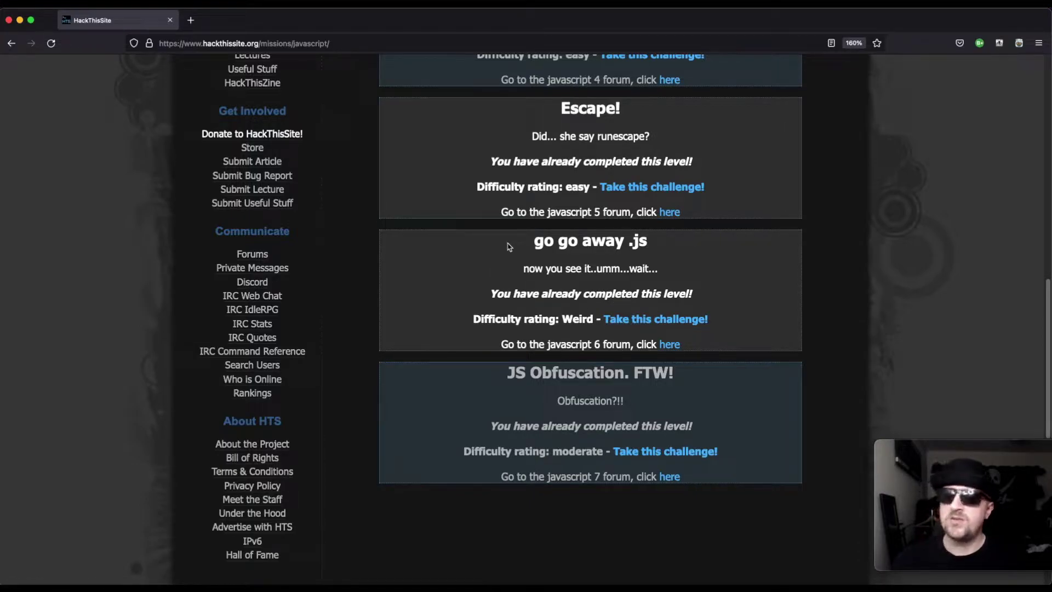
left_click_drag(525, 245, 633, 247)
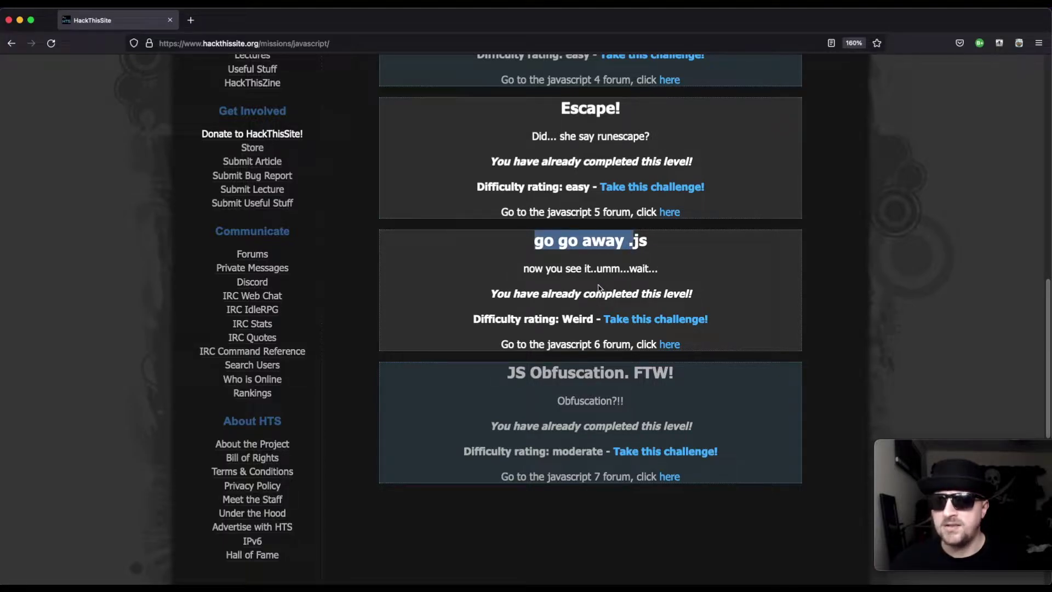
left_click(627, 322)
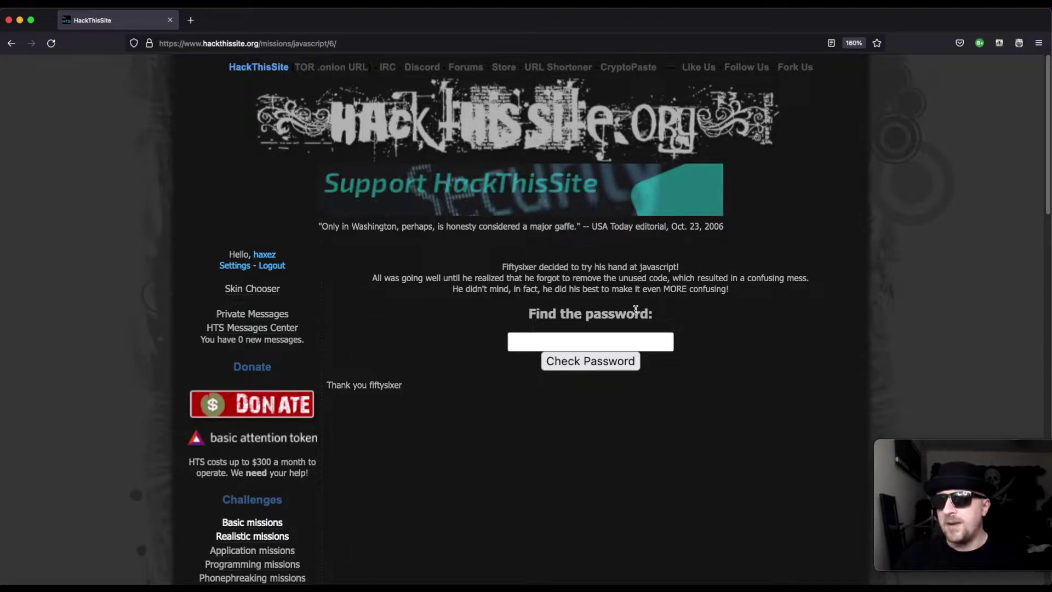
Step: Submit 'password' as a trial guess and dismiss the 'Nope, try again' alert
left_click(566, 338)
type("password")
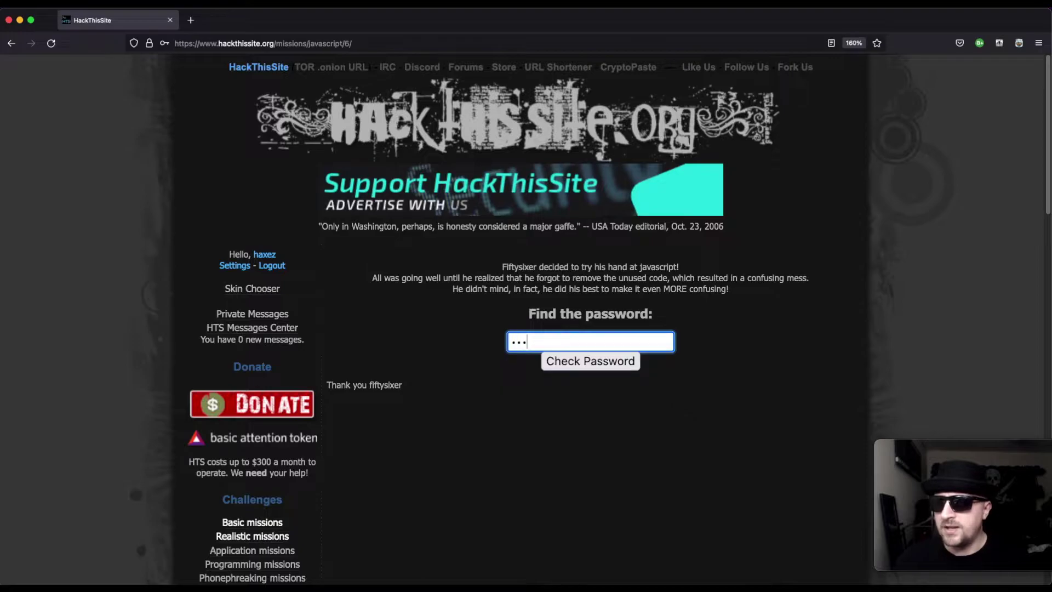
left_click(572, 362)
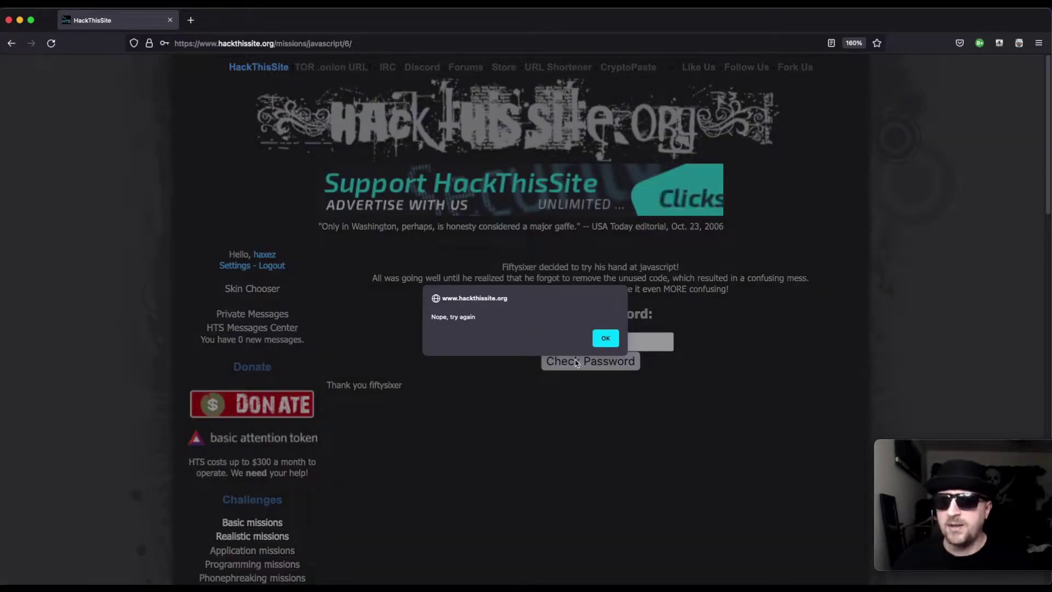
left_click(603, 337)
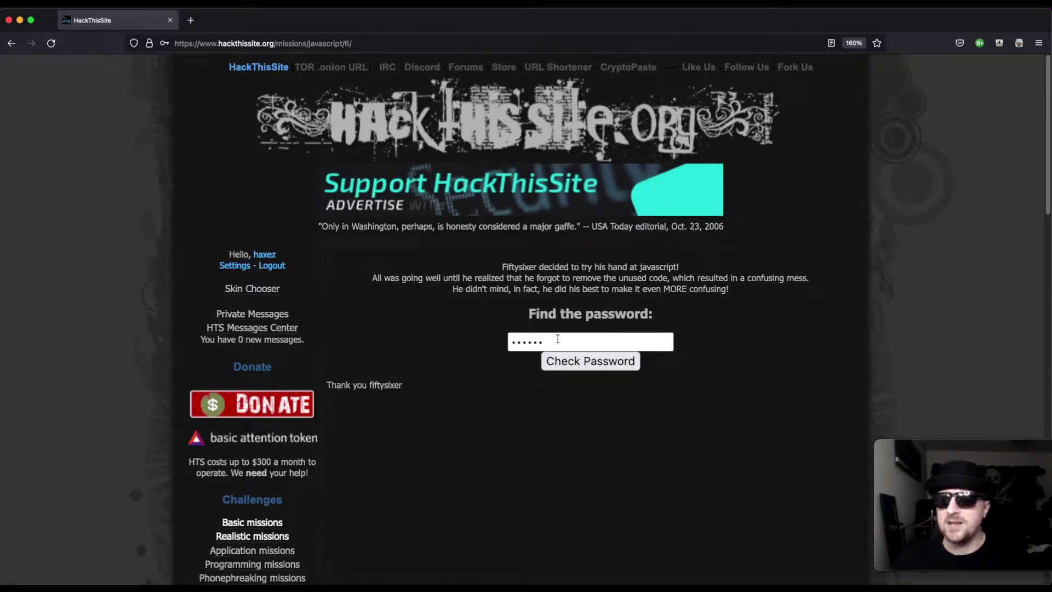
Step: View the mission page's source in a new tab via the page's right-click menu
right_click(559, 342)
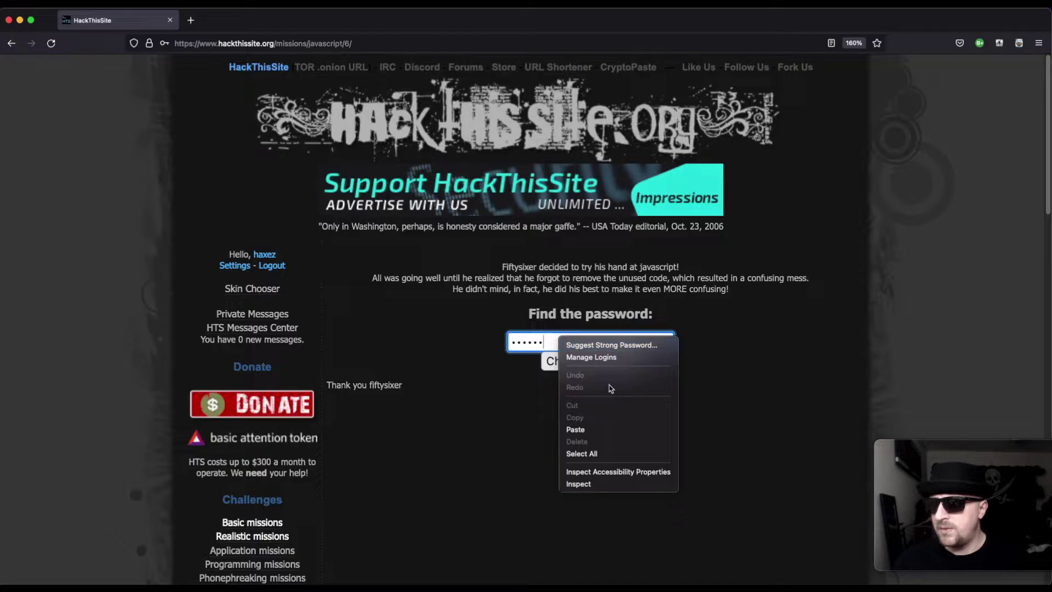
right_click(486, 426)
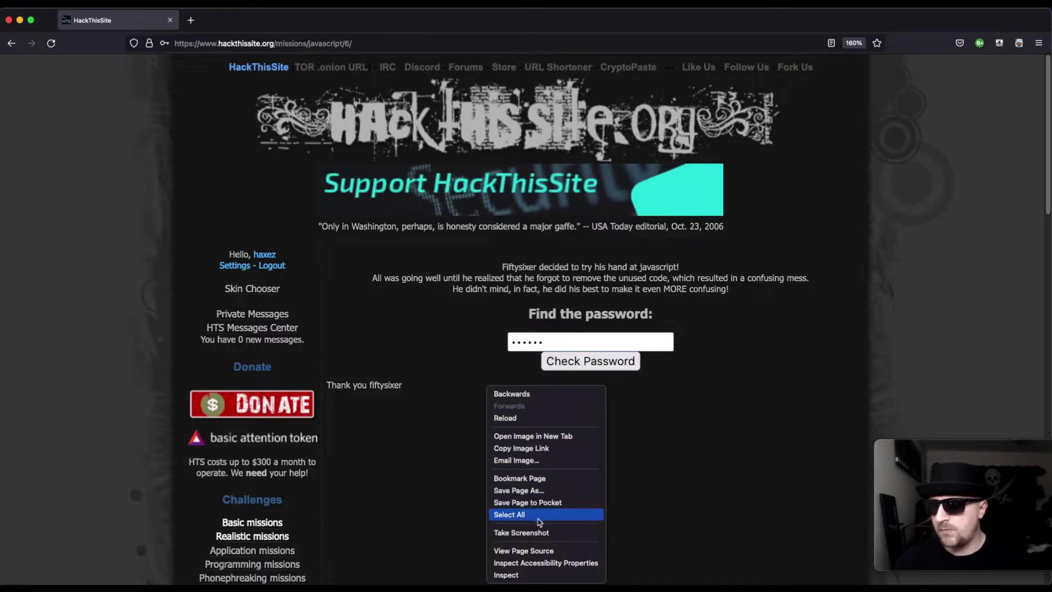
left_click(526, 550)
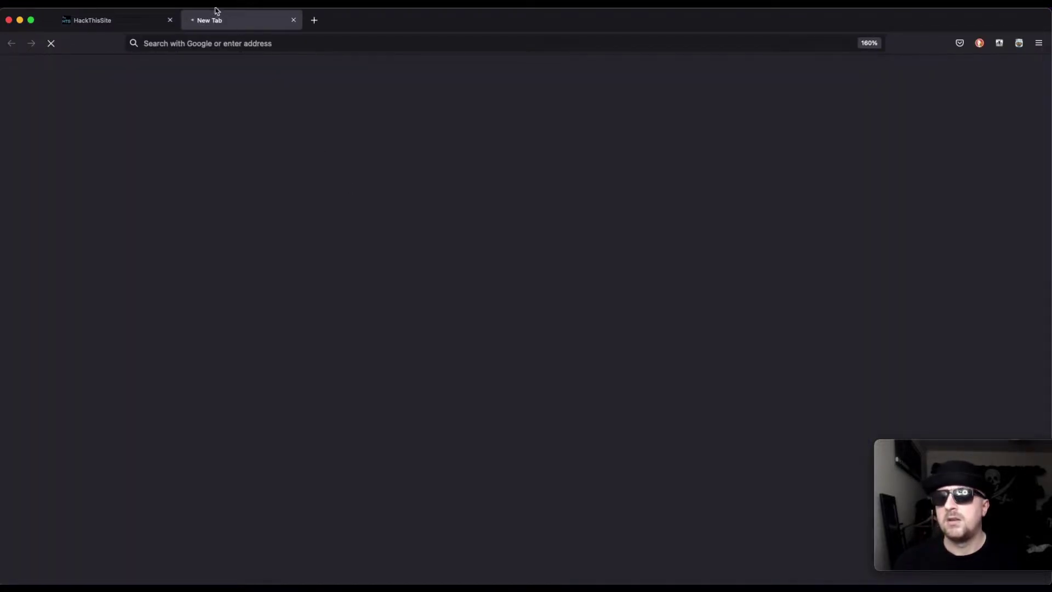
Step: Scroll to the inline script and highlight the RawrRawr = "moo" line
scroll(314, 236, "down", 6)
scroll(313, 236, "down", 20)
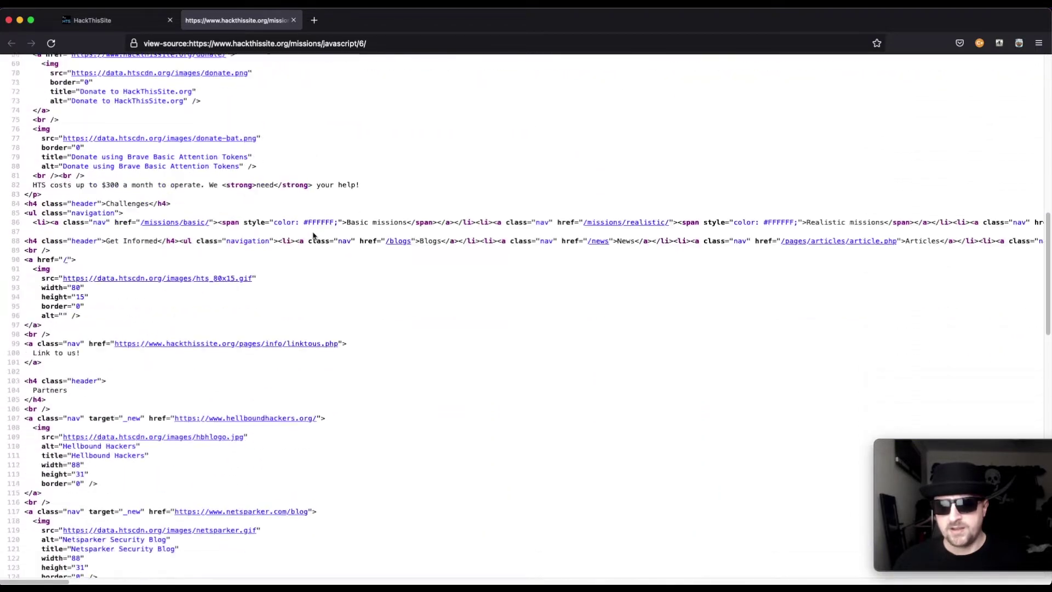
scroll(314, 235, "down", 7)
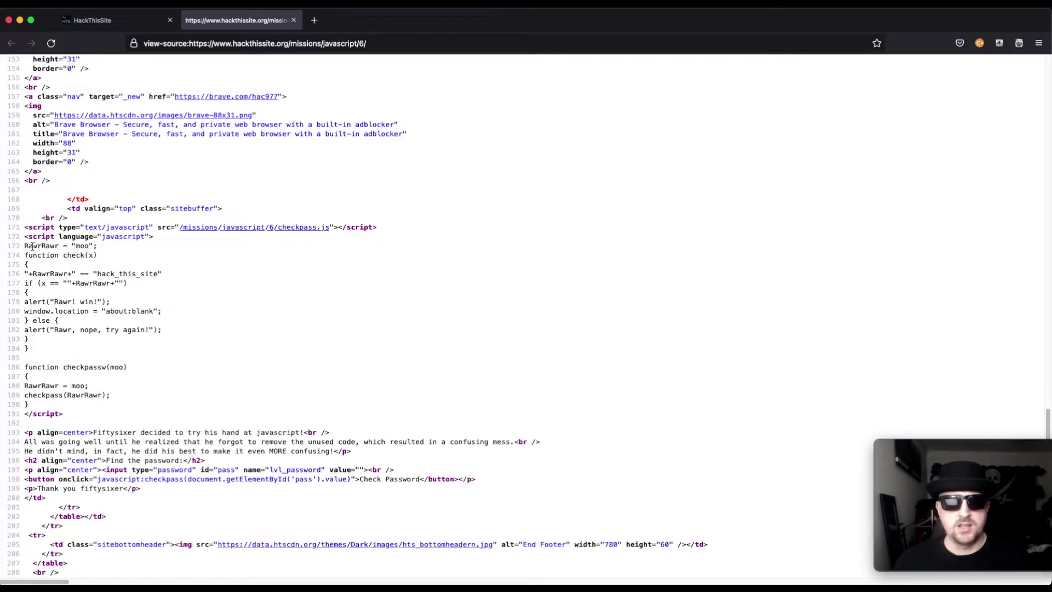
left_click_drag(25, 245, 135, 398)
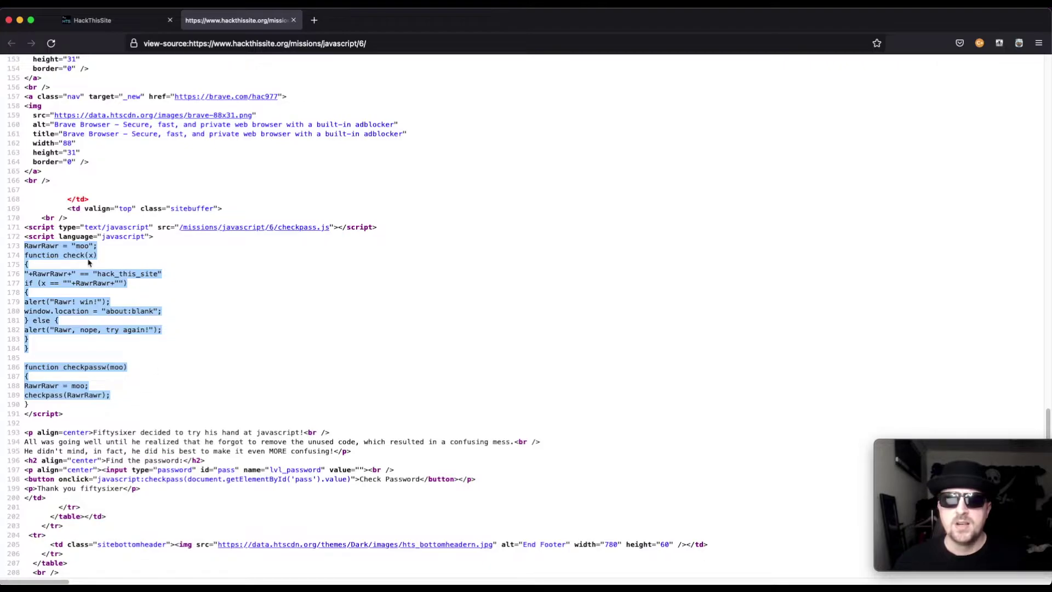
left_click_drag(96, 247, 26, 246)
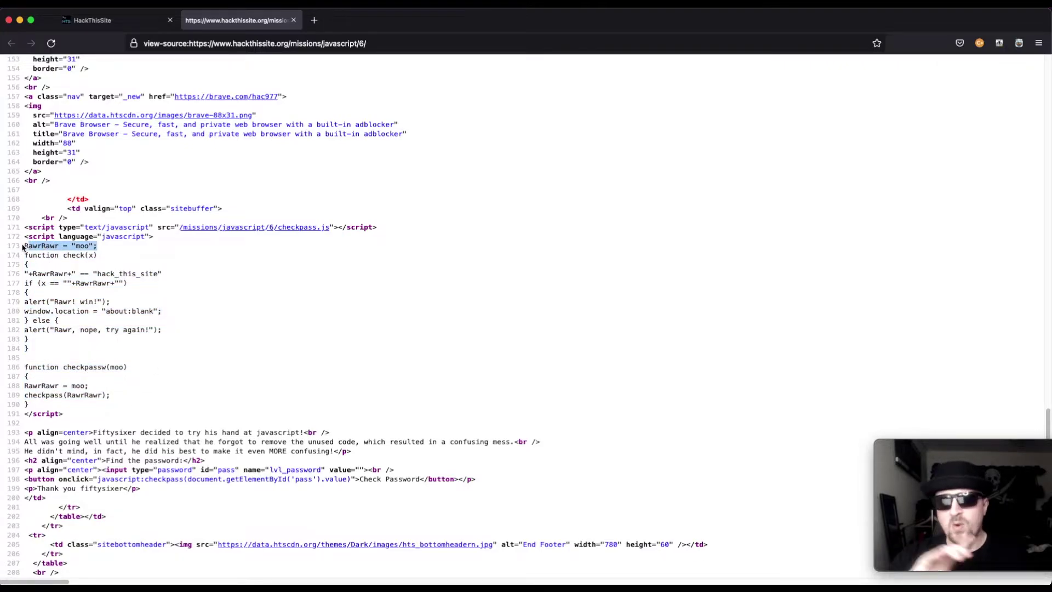
left_click_drag(23, 247, 24, 248)
left_click(193, 254)
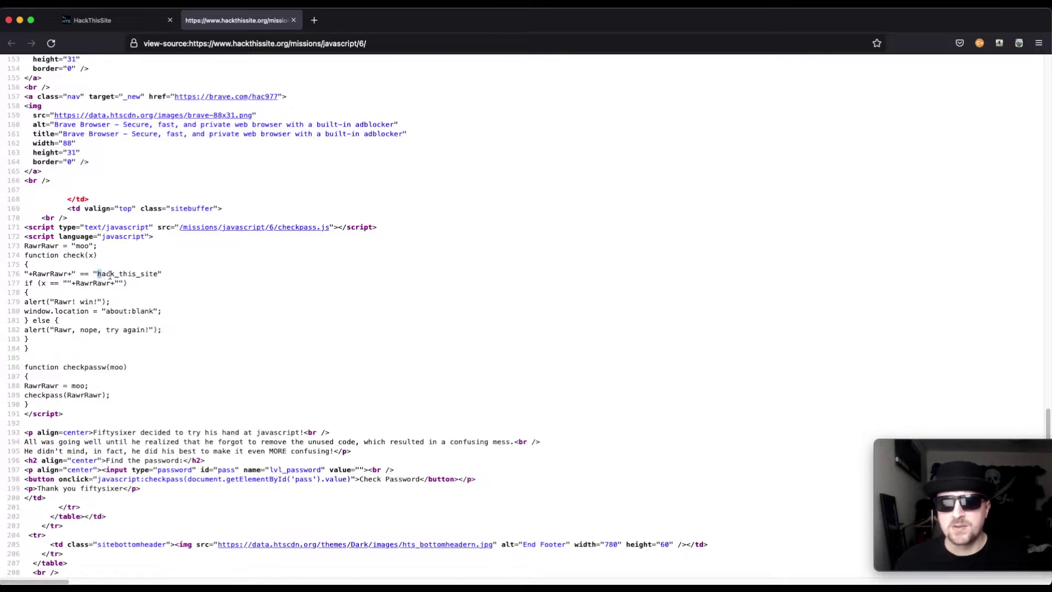
left_click_drag(110, 275, 153, 277)
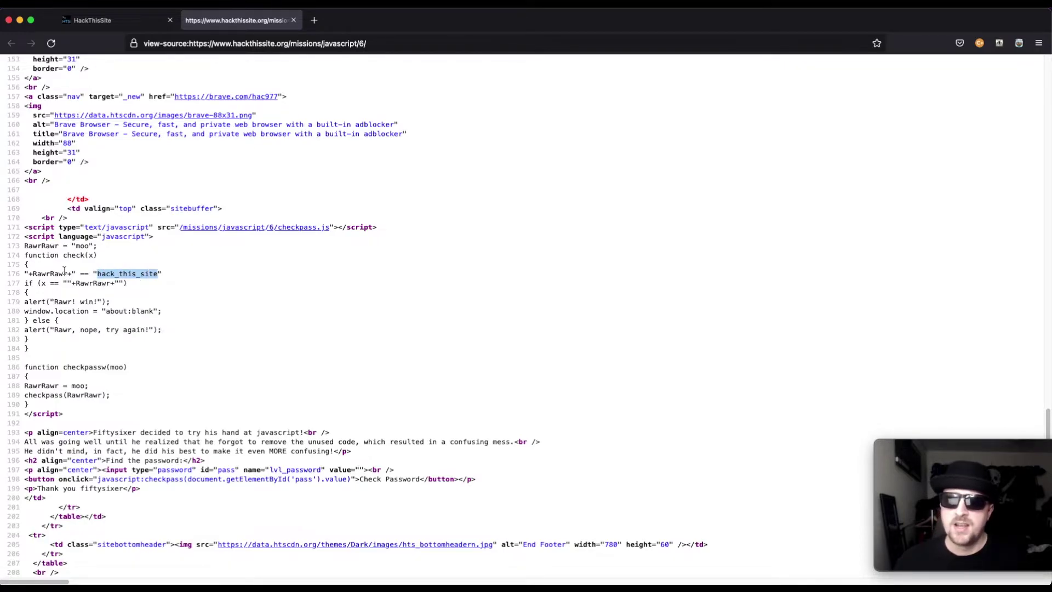
left_click_drag(72, 272, 30, 272)
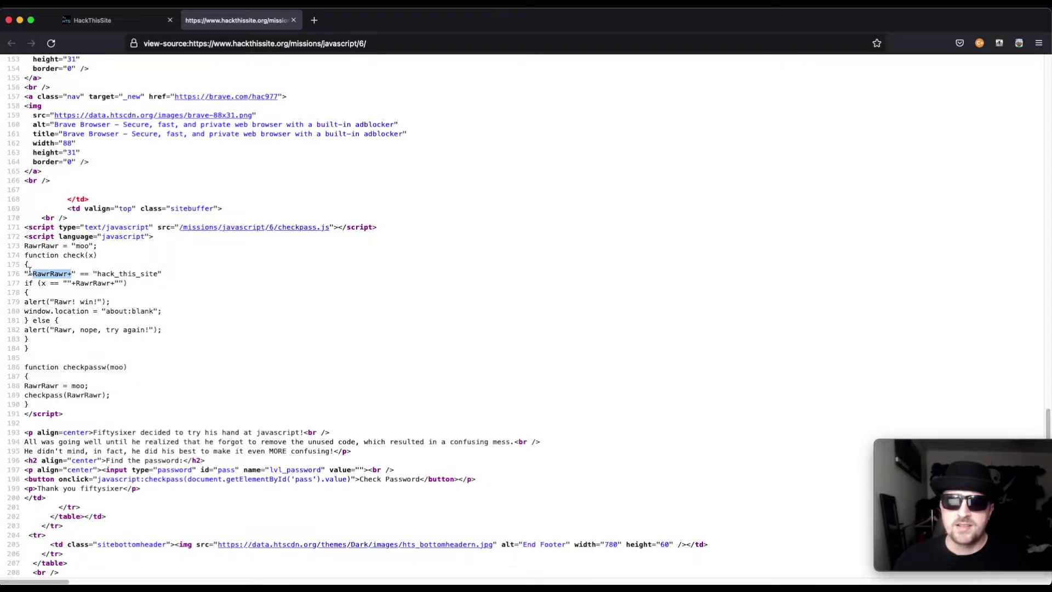
left_click(81, 273)
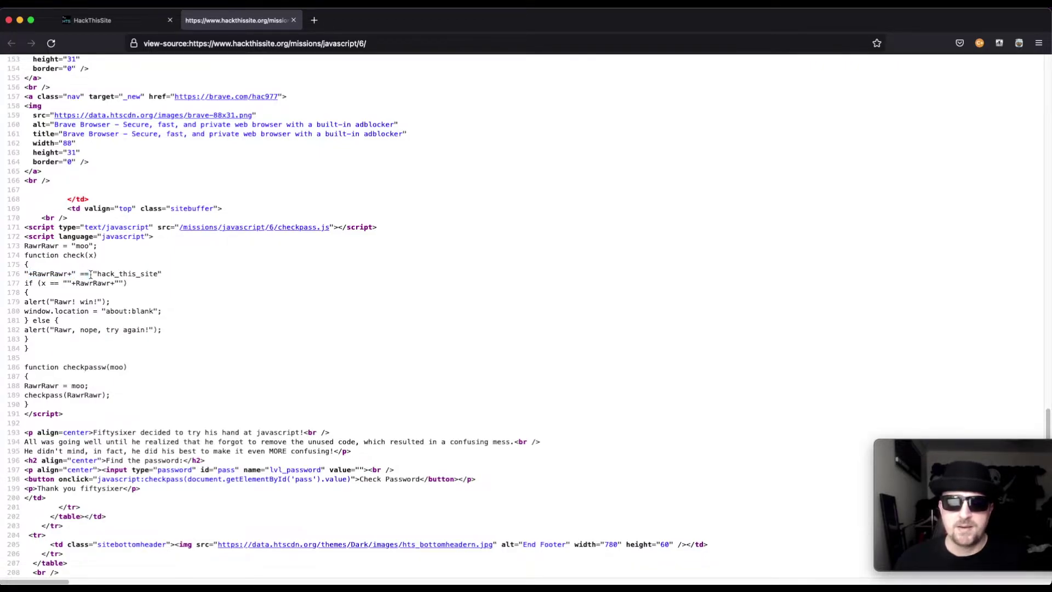
left_click_drag(92, 275, 76, 275)
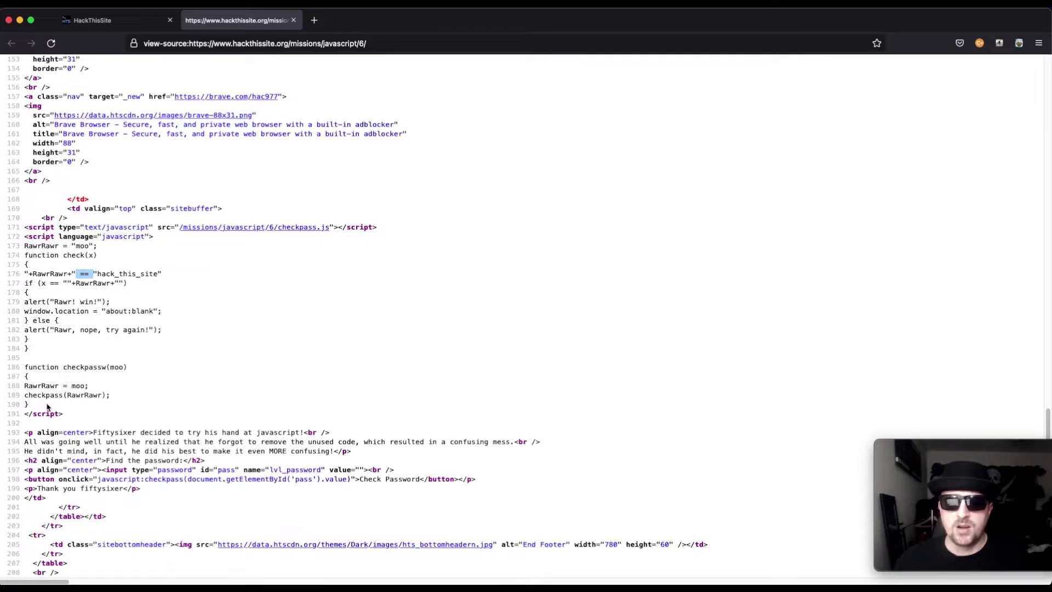
left_click_drag(47, 406, 23, 283)
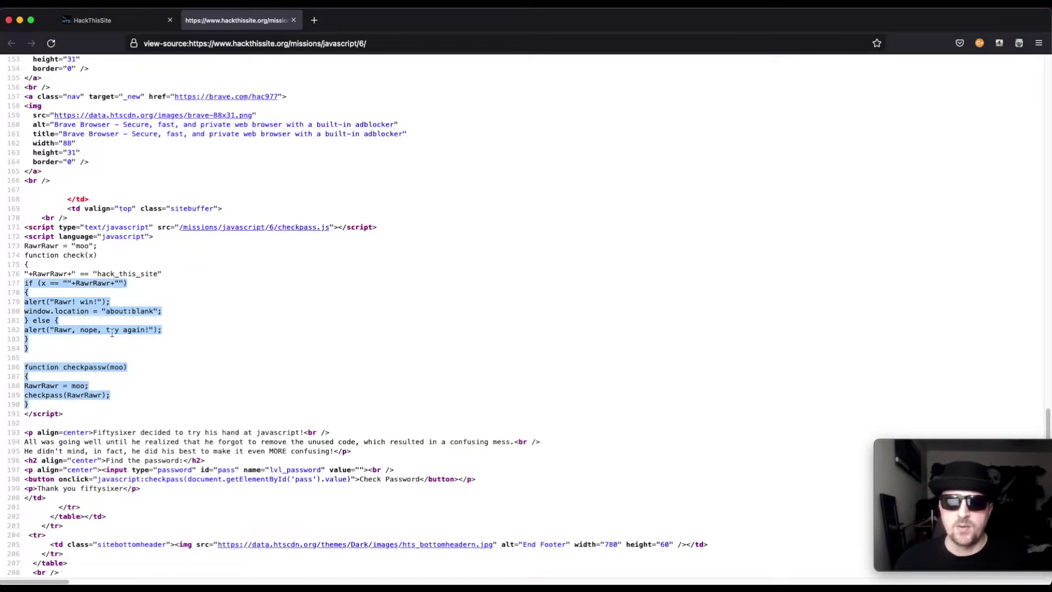
left_click(111, 333)
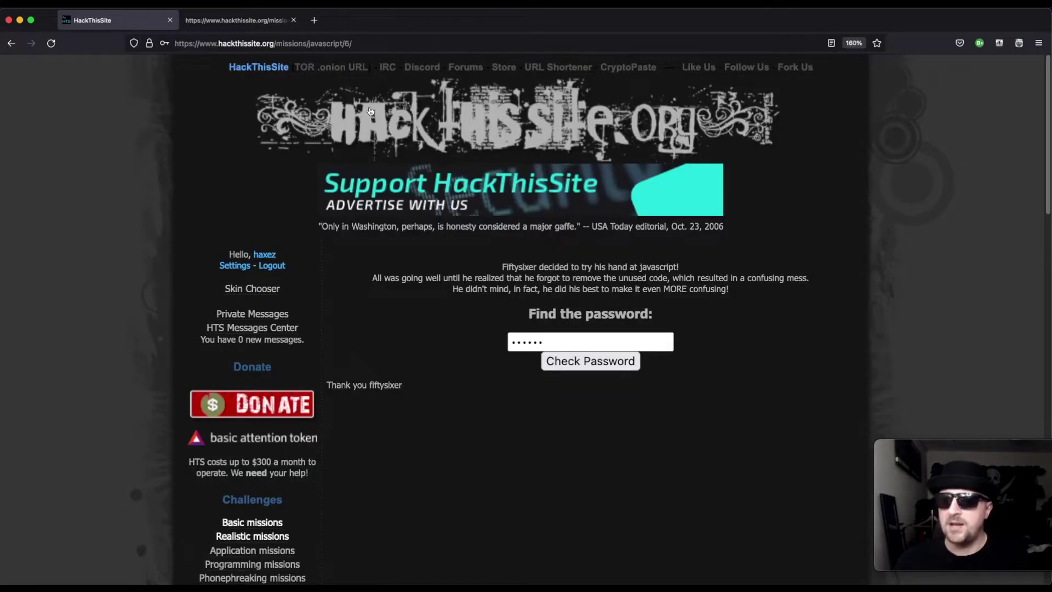
left_click(117, 20)
Step: Submit another guessed password, dismiss its rejection, and go back to the page-source tab
left_click(516, 343)
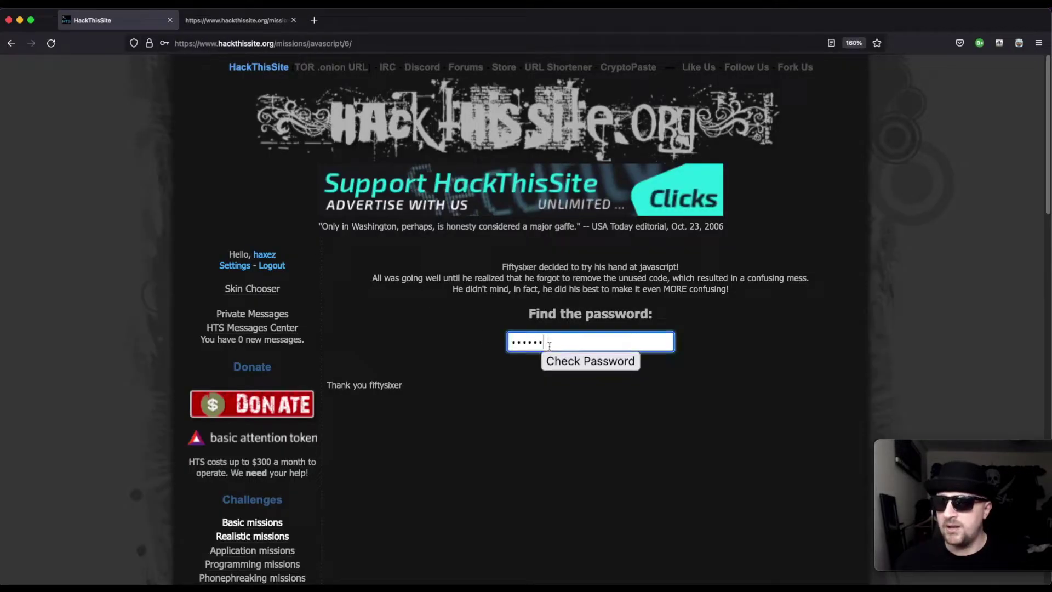
key("super+a")
type("a")
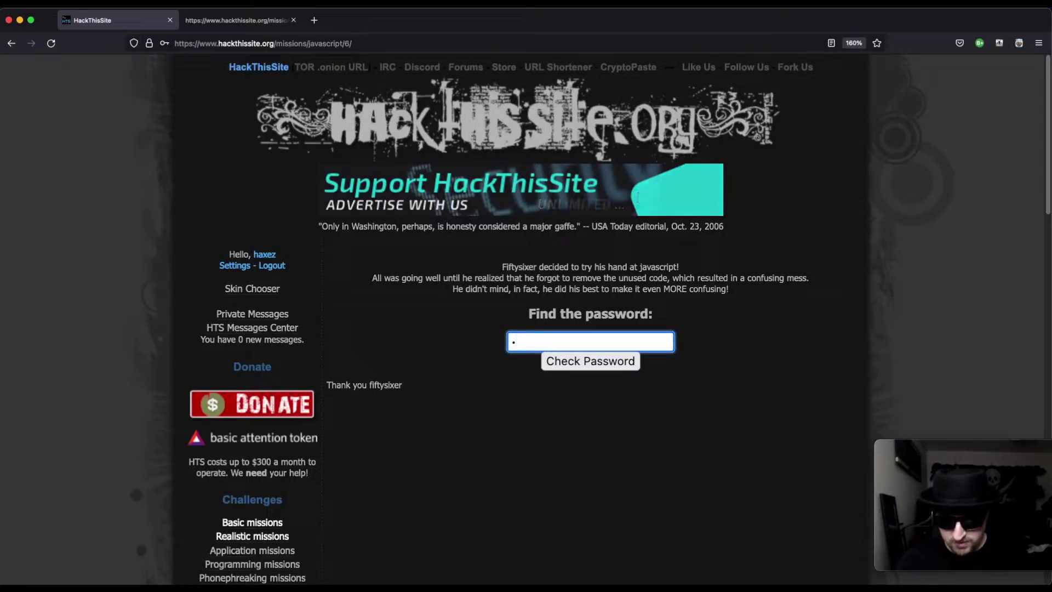
type("sdf")
key("BackSpace")
key("BackSpace")
key("BackSpace")
key("BackSpace")
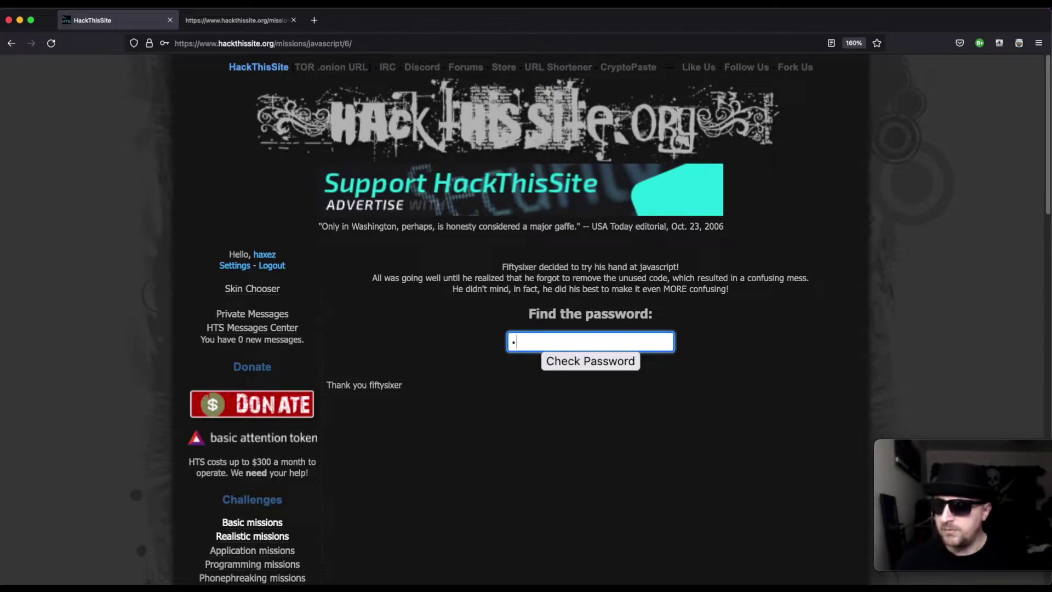
type("as")
left_click(591, 361)
left_click(605, 338)
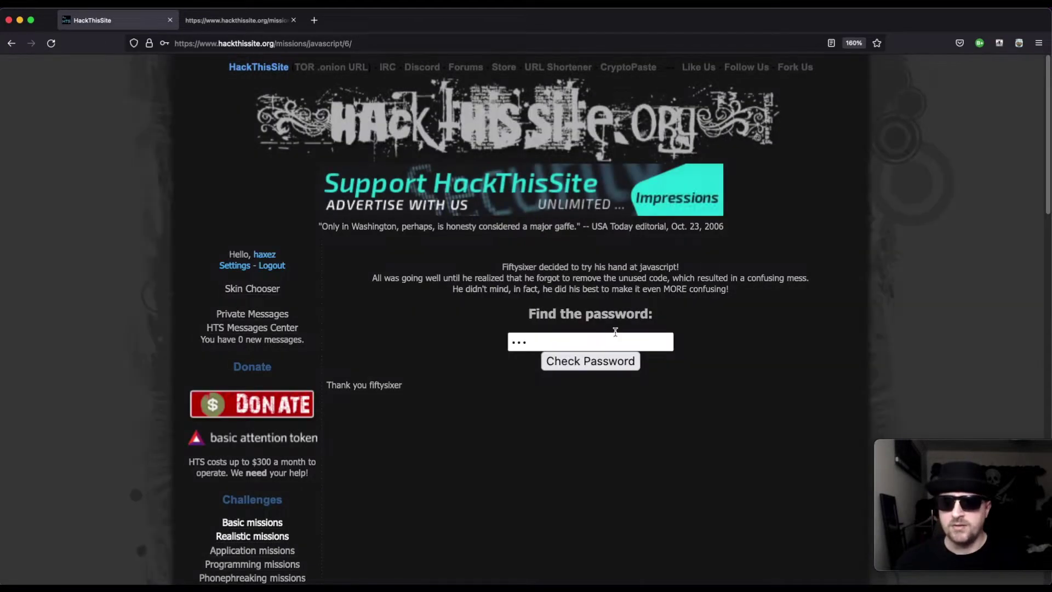
left_click(251, 21)
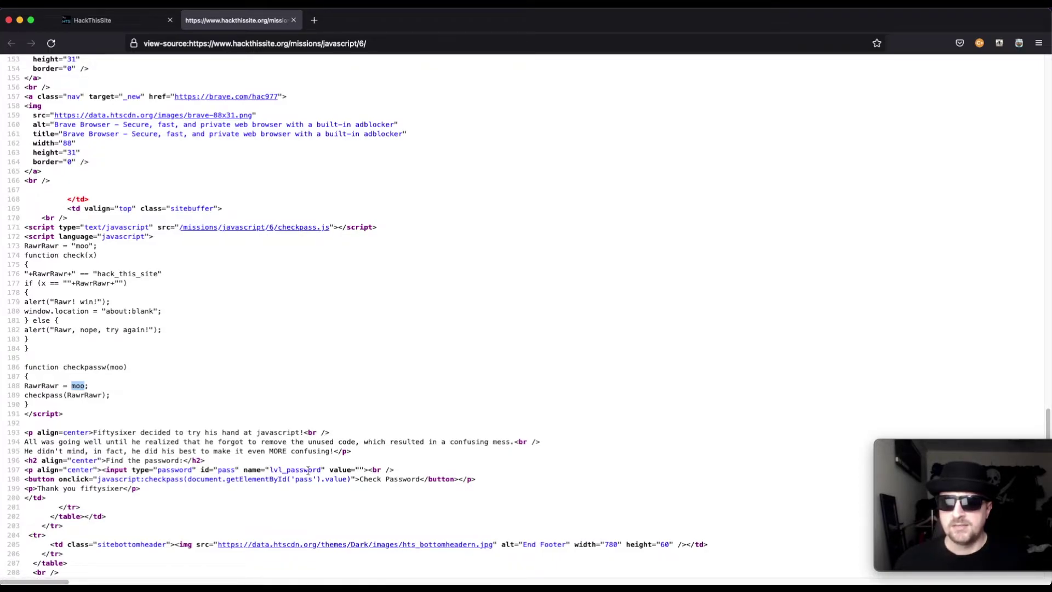
Step: Highlight the checkpass call in the button's onclick and open /missions/javascript/6/checkpass.js
left_click(99, 479)
left_click_drag(110, 479, 181, 479)
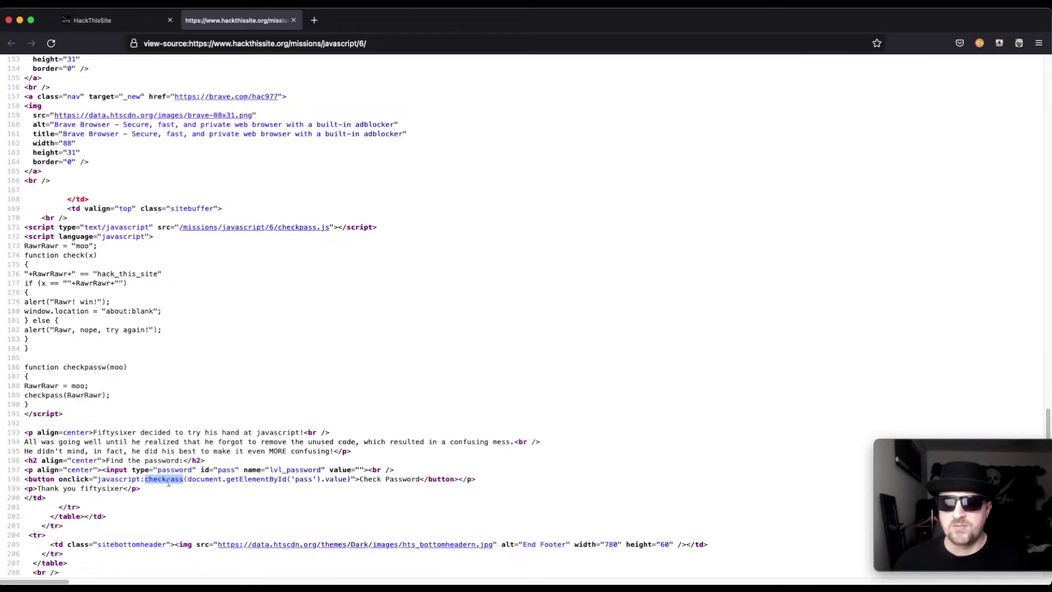
left_click_drag(26, 480, 183, 479)
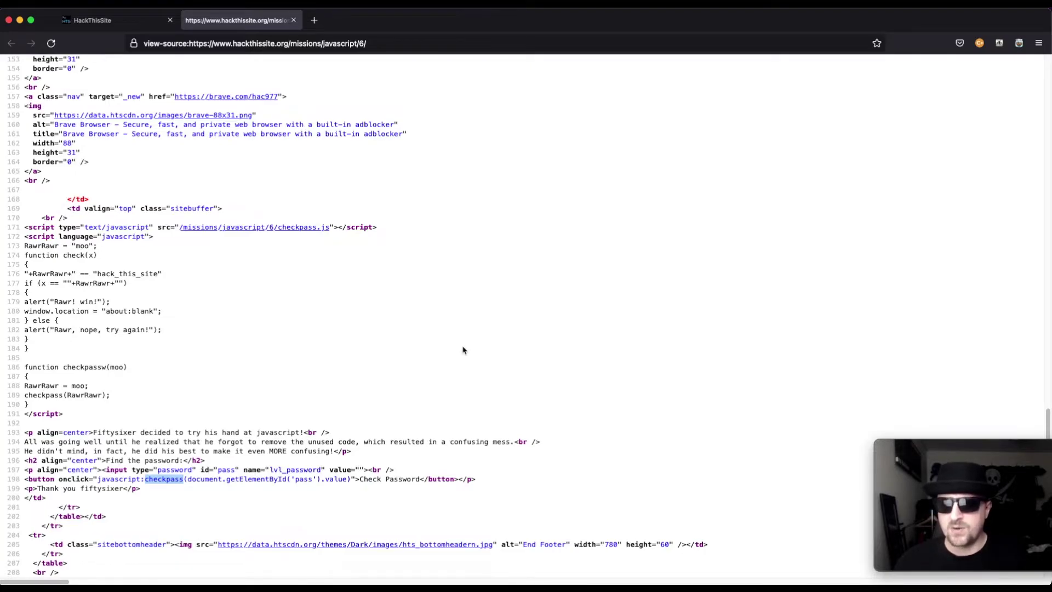
left_click(289, 228)
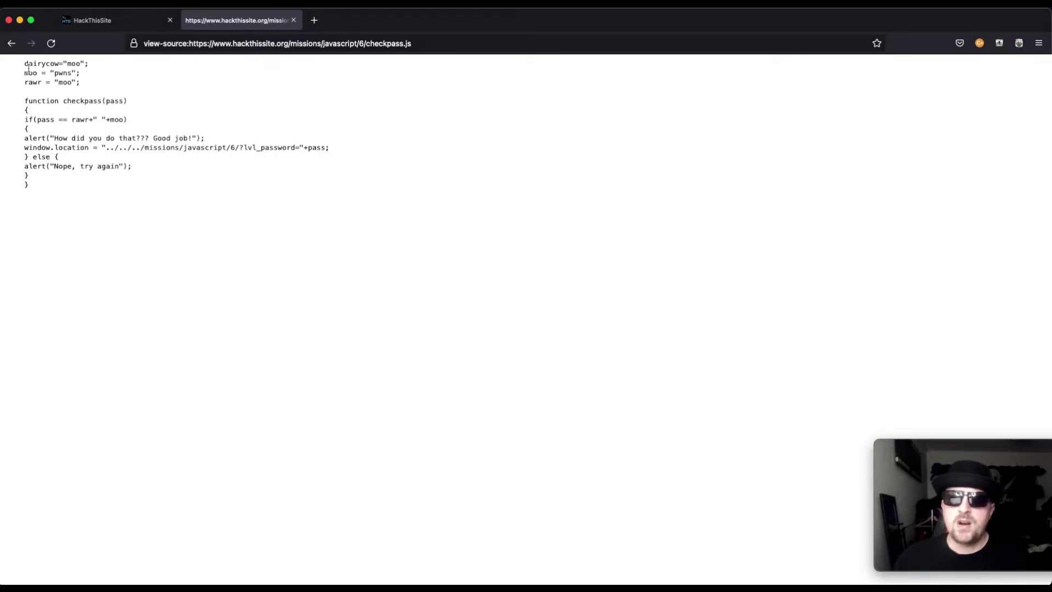
left_click_drag(26, 63, 44, 64)
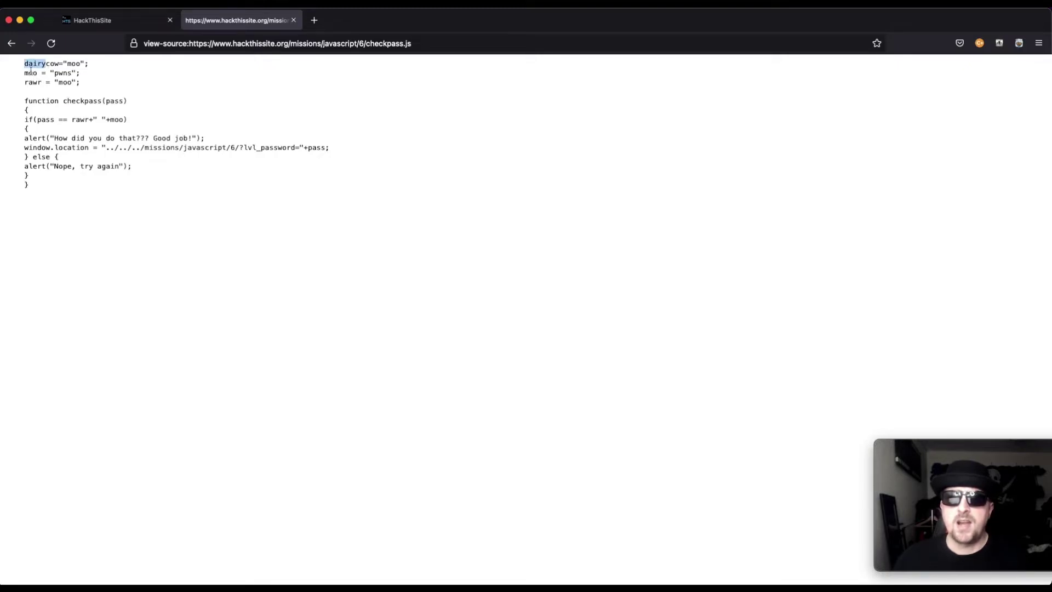
left_click(26, 71)
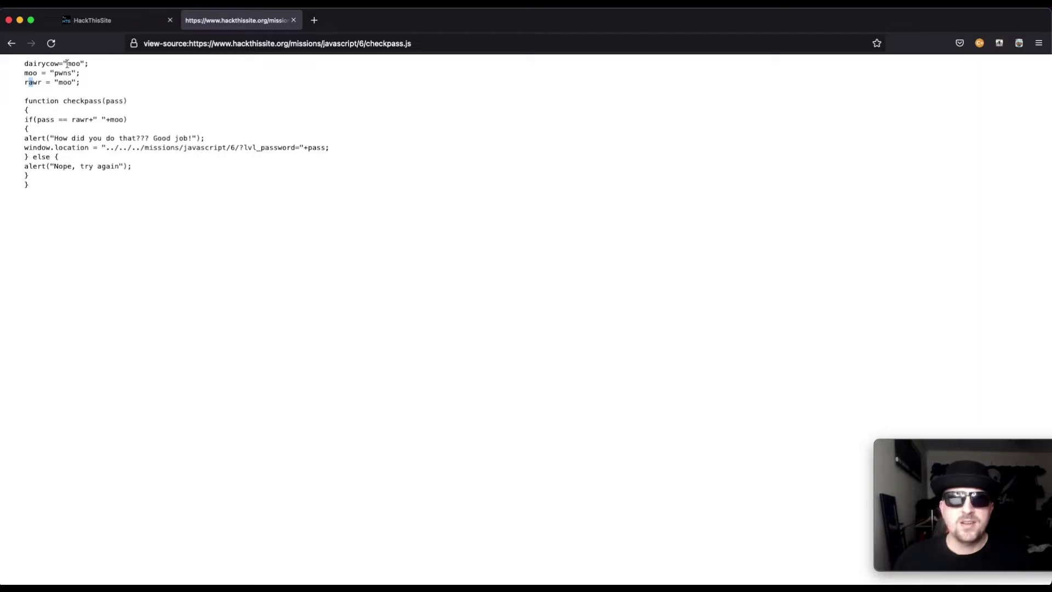
left_click(37, 76)
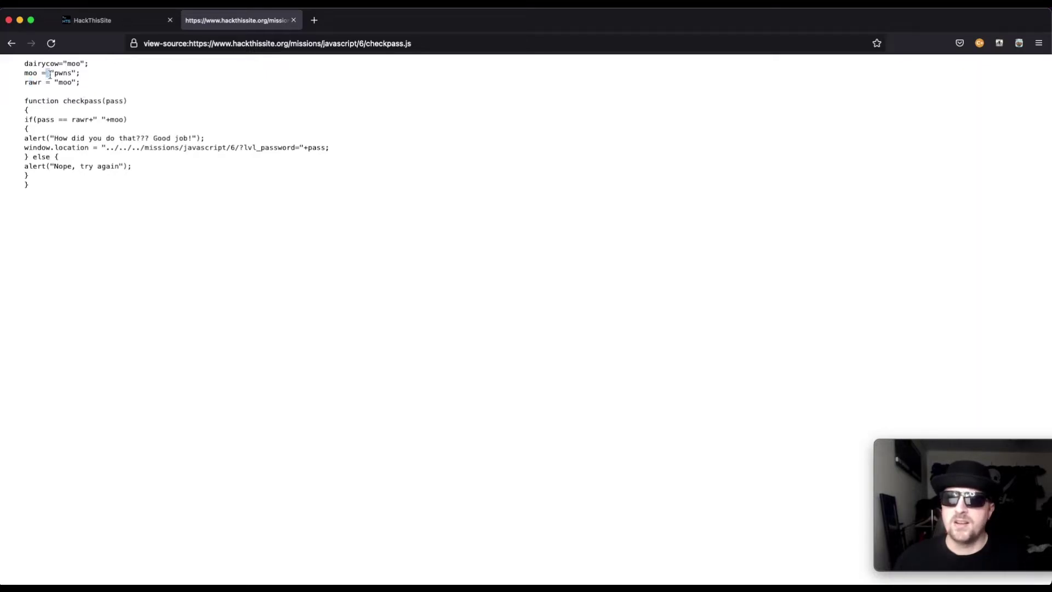
left_click_drag(55, 82, 51, 64)
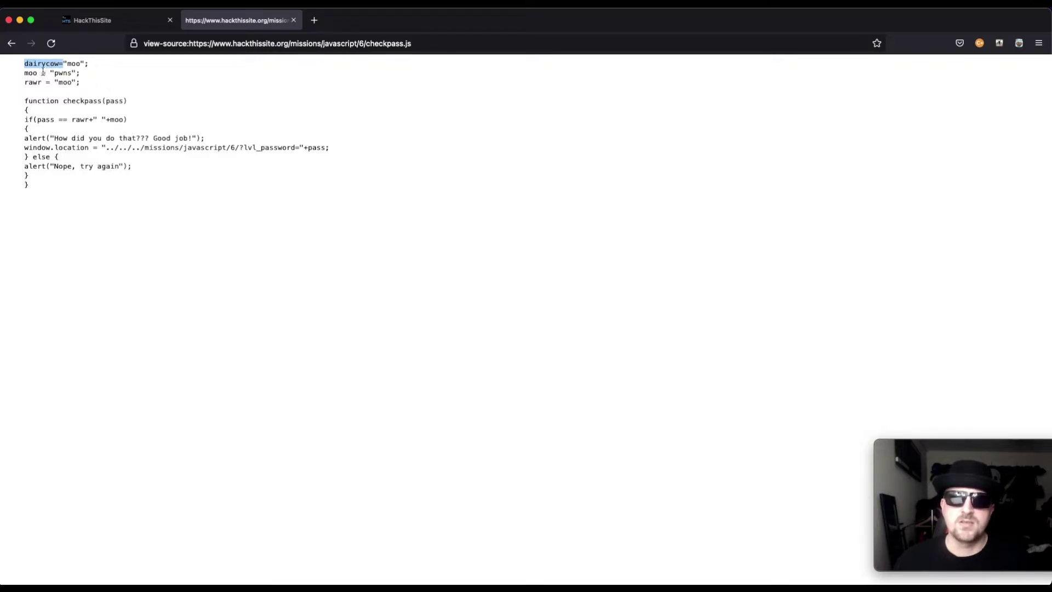
left_click_drag(38, 73, 48, 73)
left_click(50, 73)
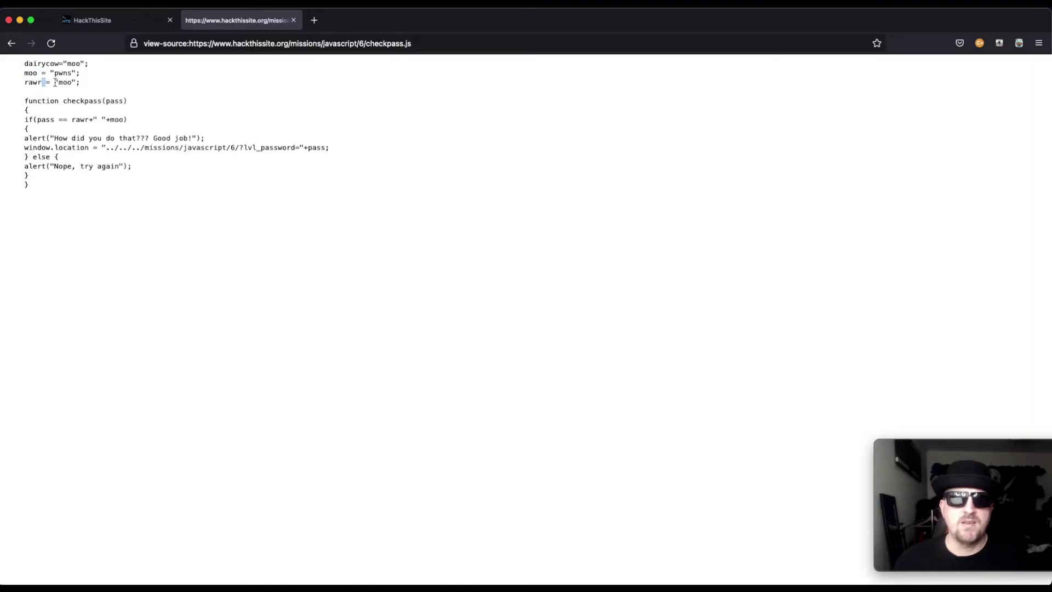
left_click_drag(55, 82, 67, 63)
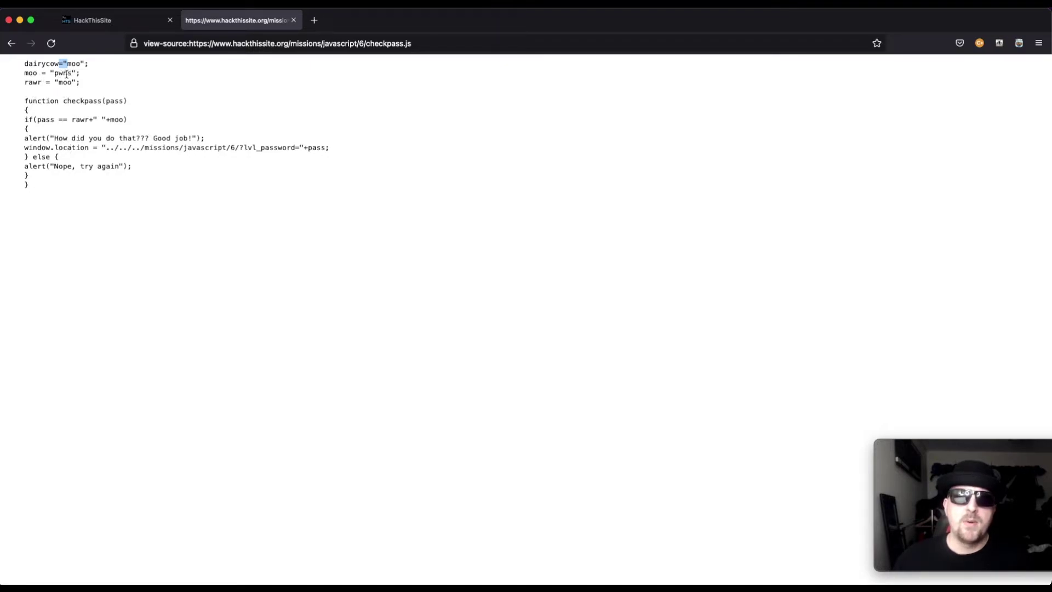
mouse_move(40, 74)
left_mouse_down()
mouse_move(26, 74)
mouse_move(64, 84)
mouse_move(30, 82)
left_mouse_up()
left_click(41, 84)
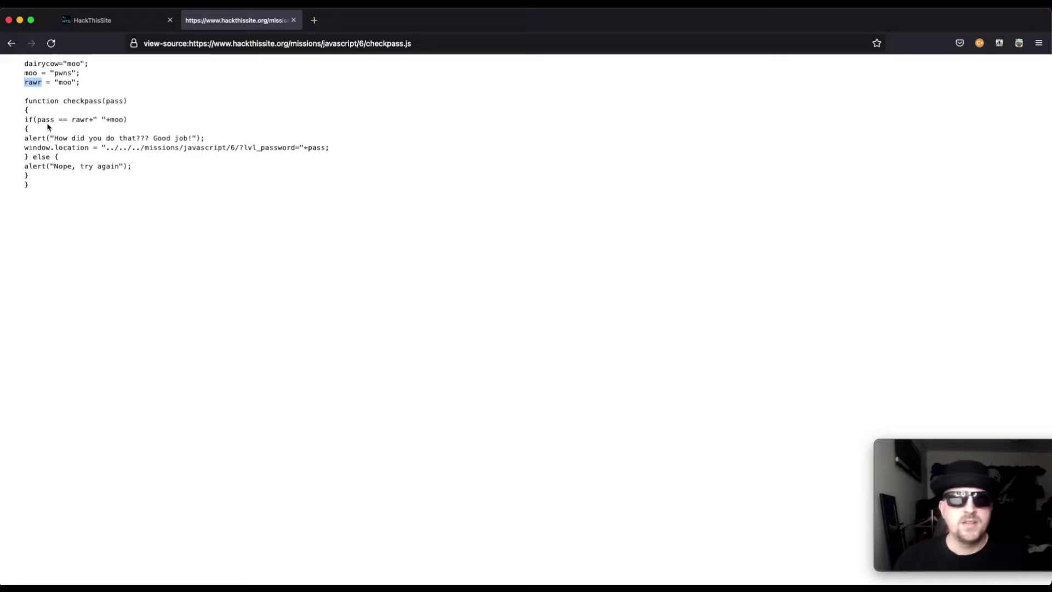
left_click_drag(55, 119, 39, 120)
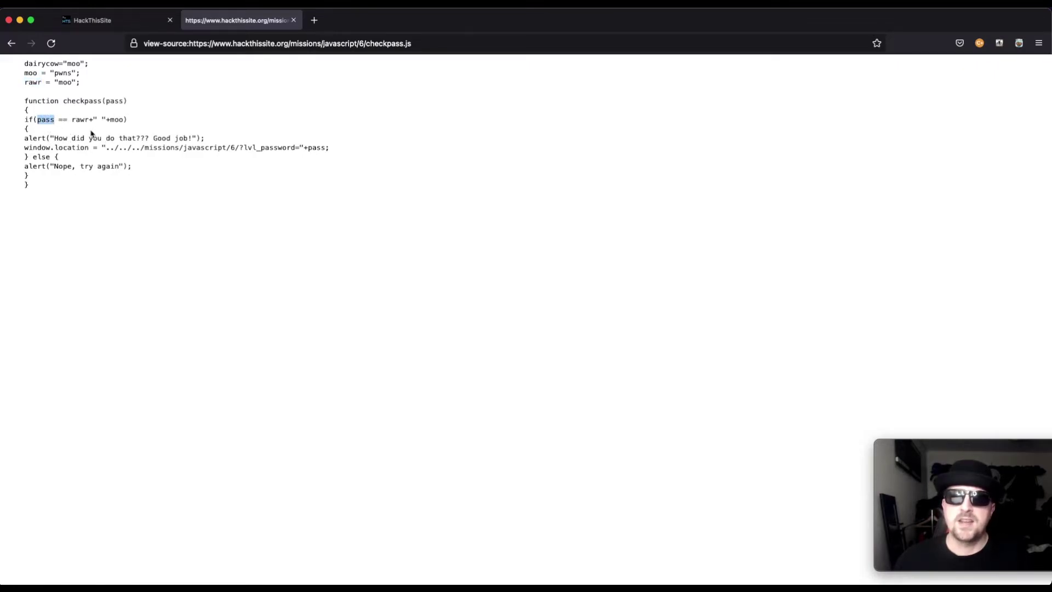
left_click_drag(72, 117, 63, 82)
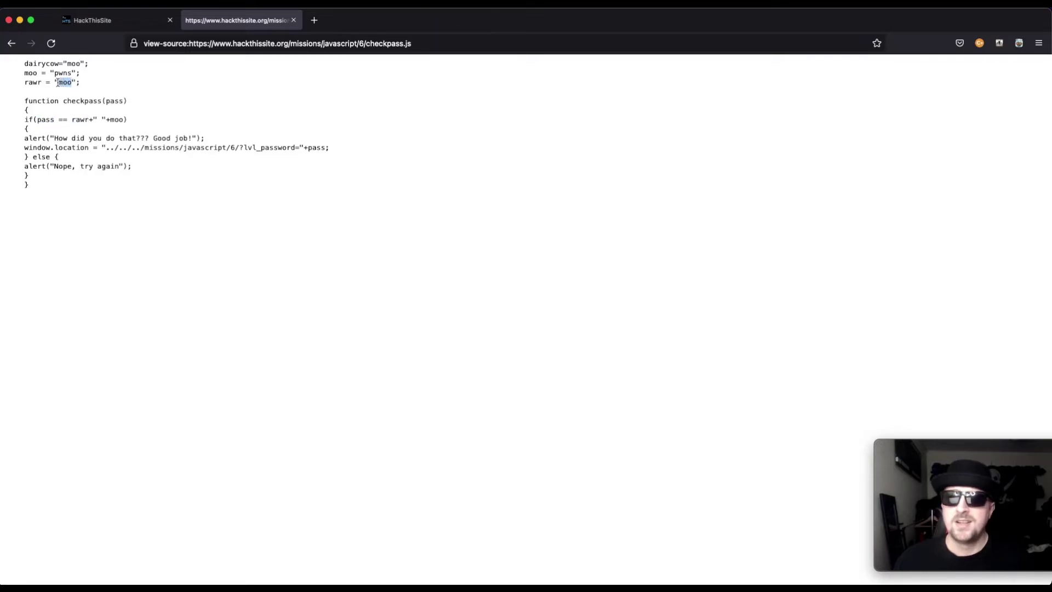
left_click_drag(94, 119, 103, 119)
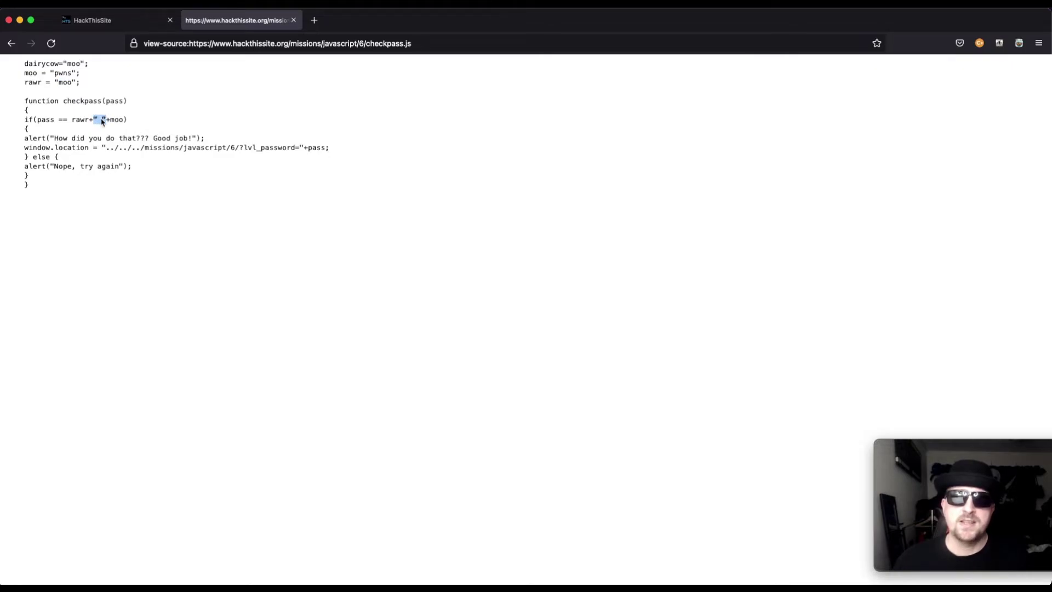
left_click_drag(109, 119, 121, 120)
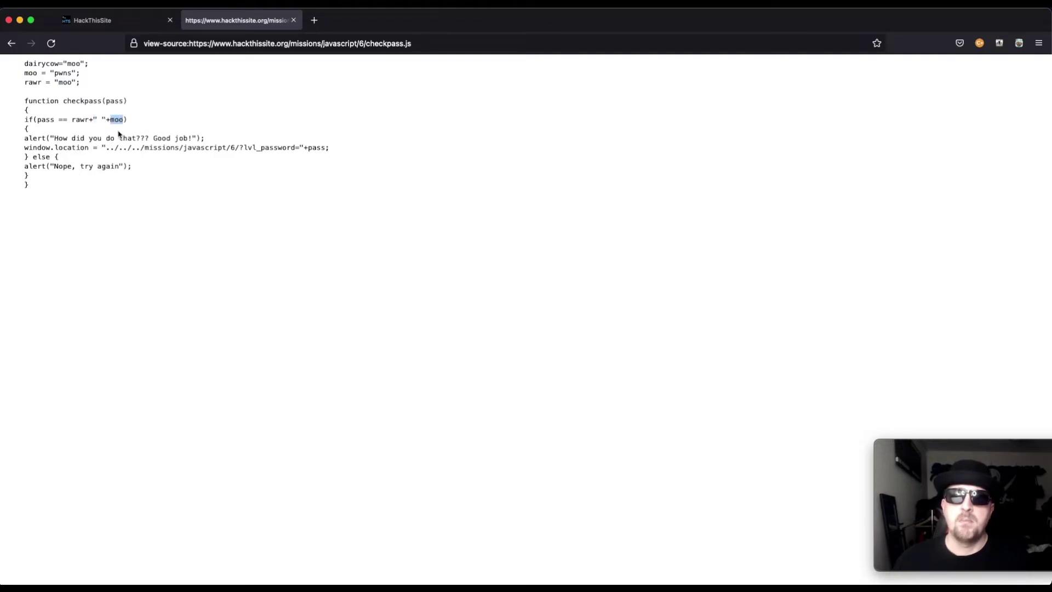
left_click_drag(33, 119, 50, 119)
left_click_drag(70, 83, 64, 81)
left_click_drag(92, 119, 99, 118)
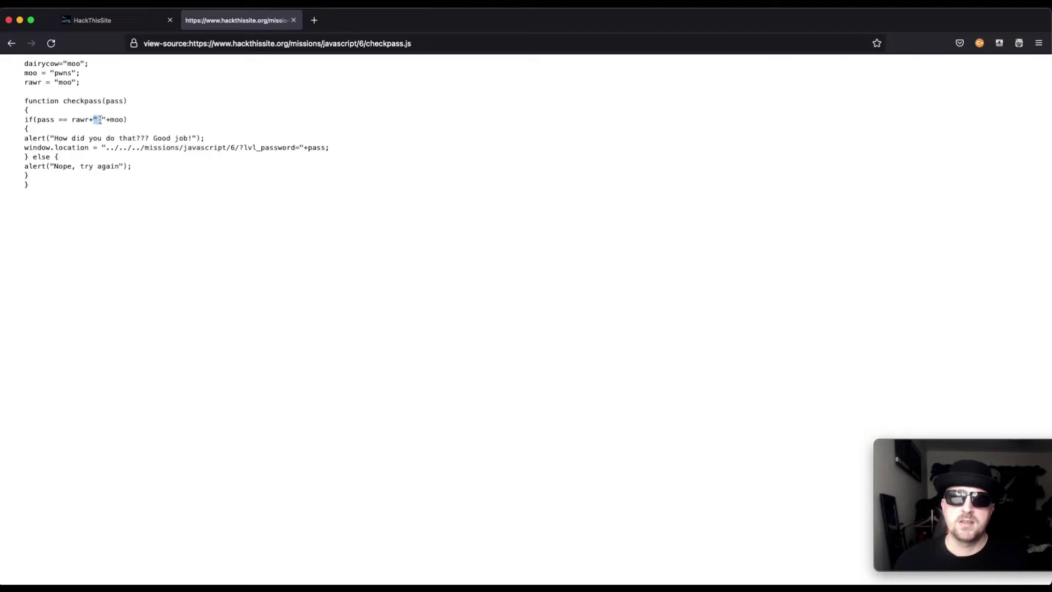
left_click_drag(71, 73, 59, 73)
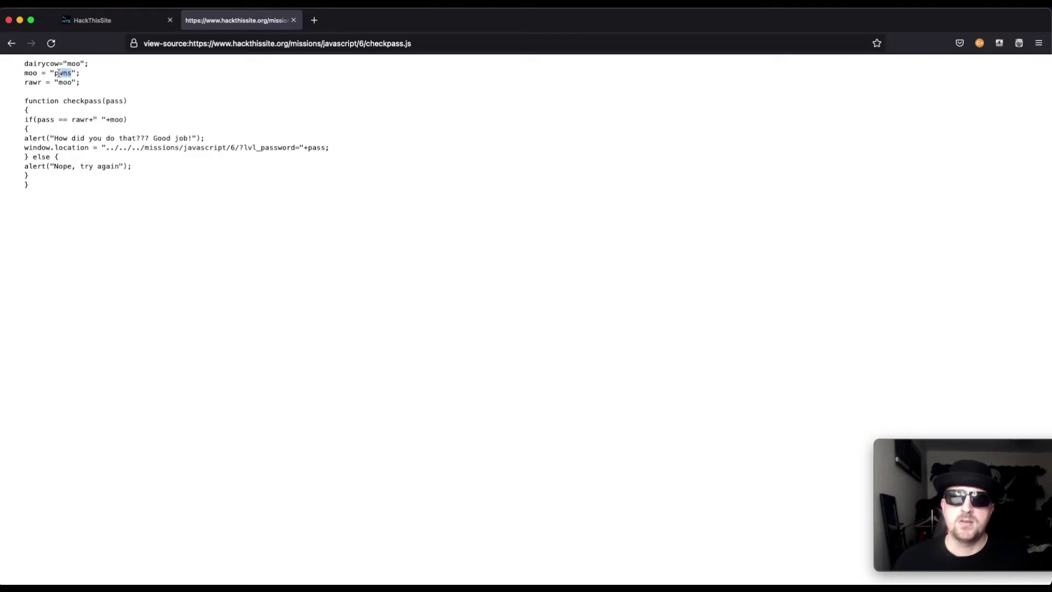
left_click(250, 231)
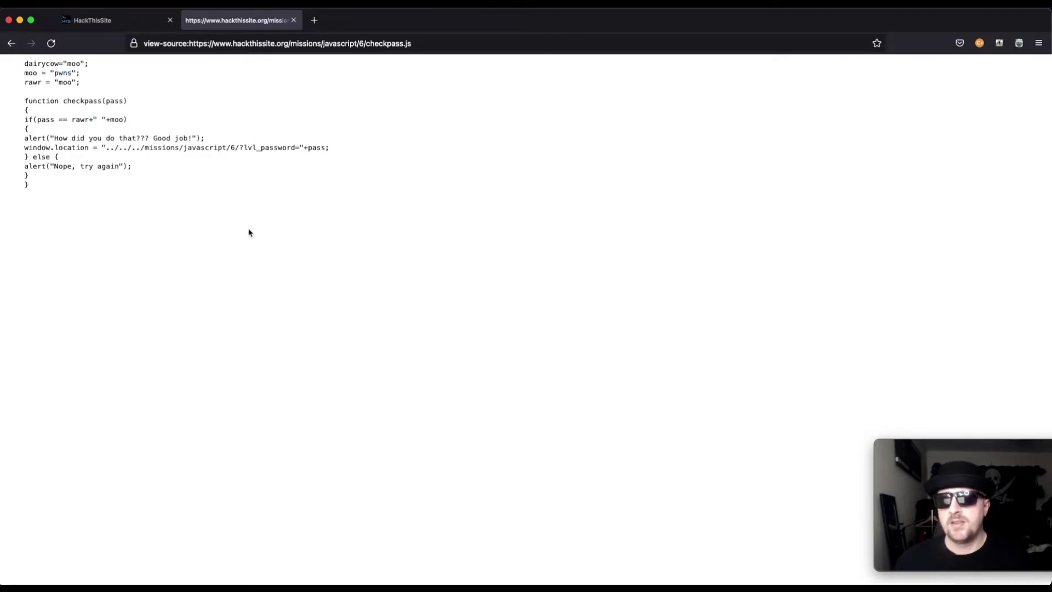
Step: Enter the password derived from rawr and moo, submit it, and dismiss the 'Good job!' alerts
left_click(132, 29)
key("Tab")
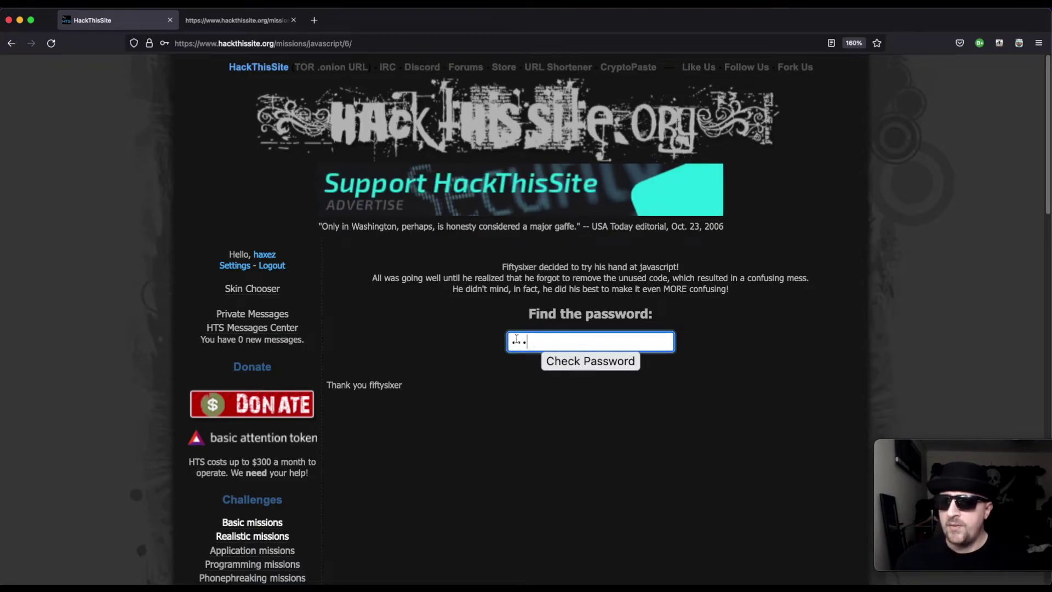
type("pass")
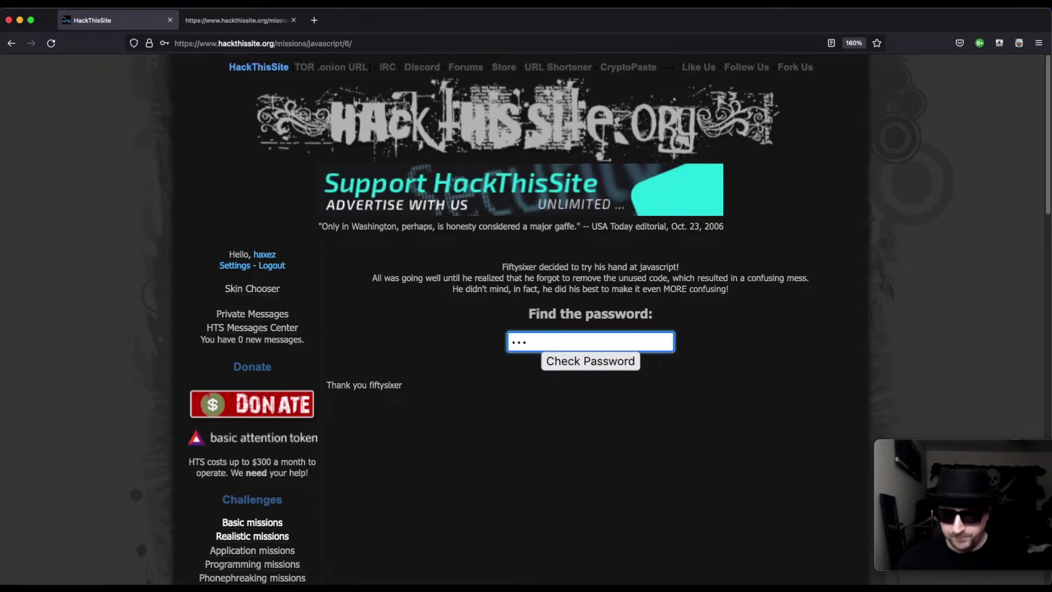
type("wor")
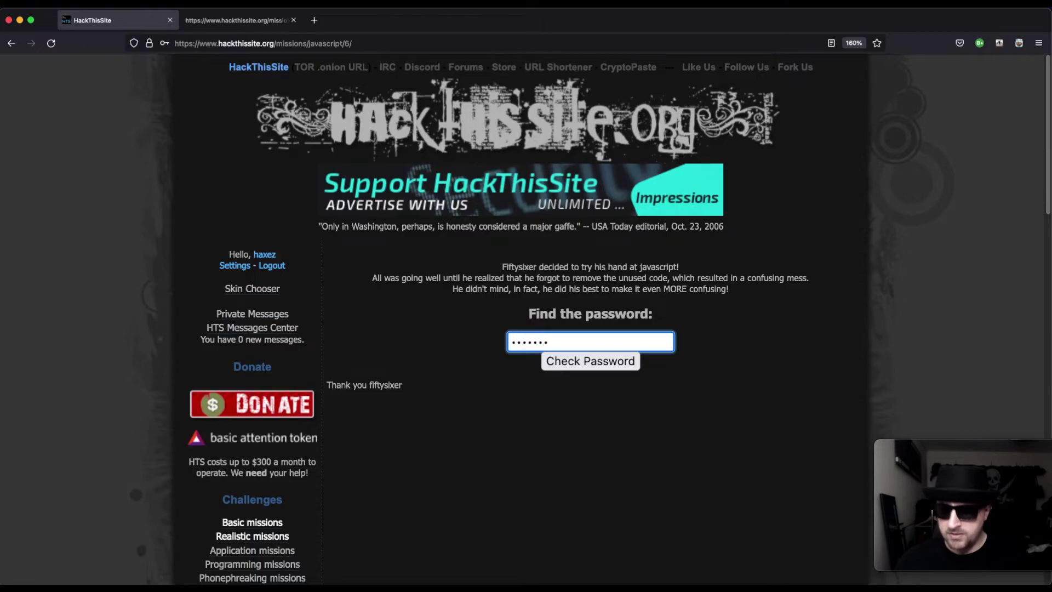
type("d")
left_click(565, 362)
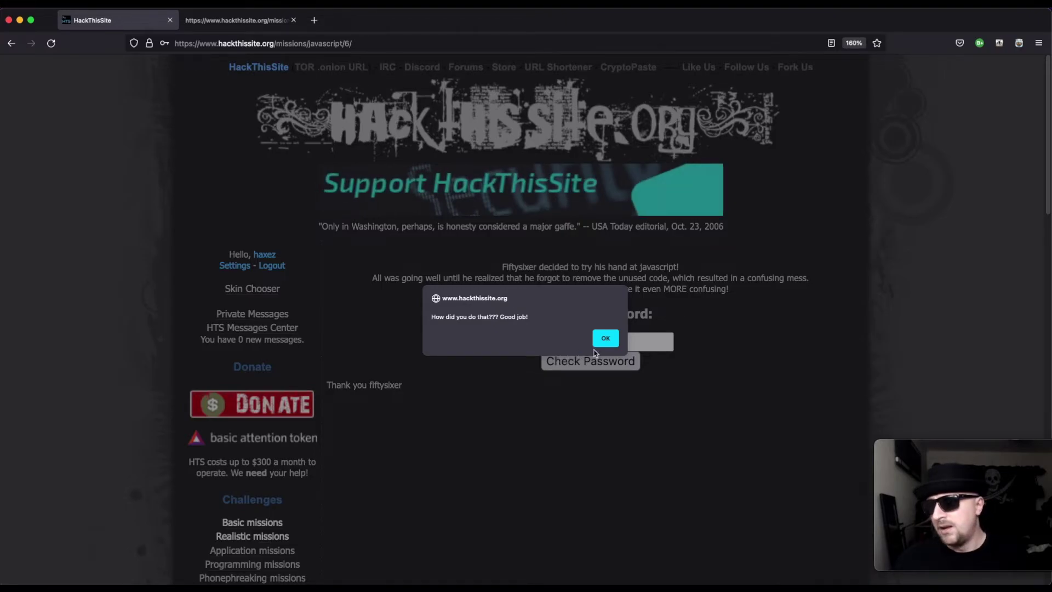
left_click(605, 338)
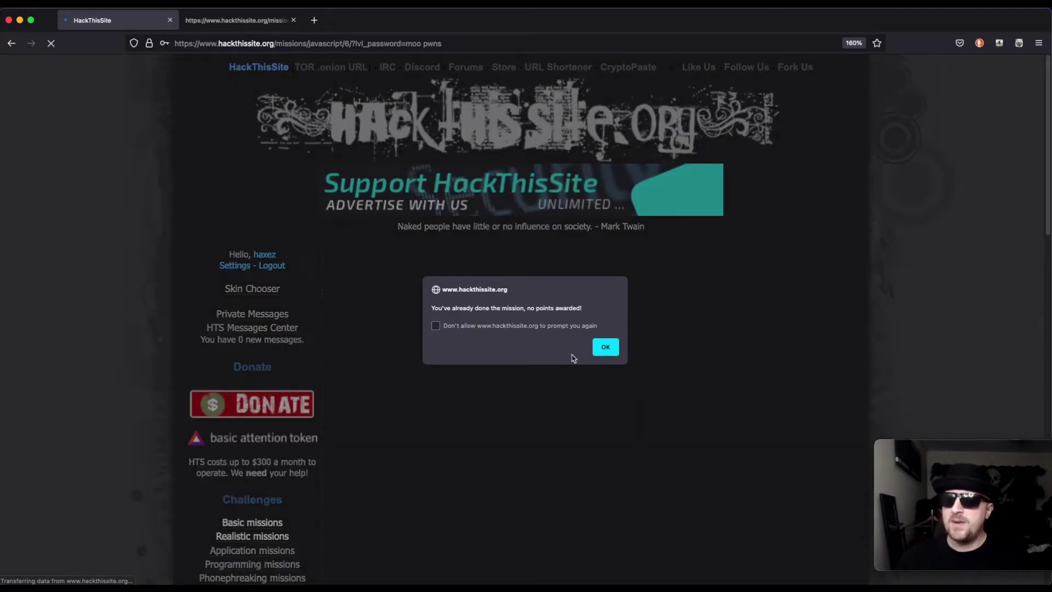
left_click(606, 346)
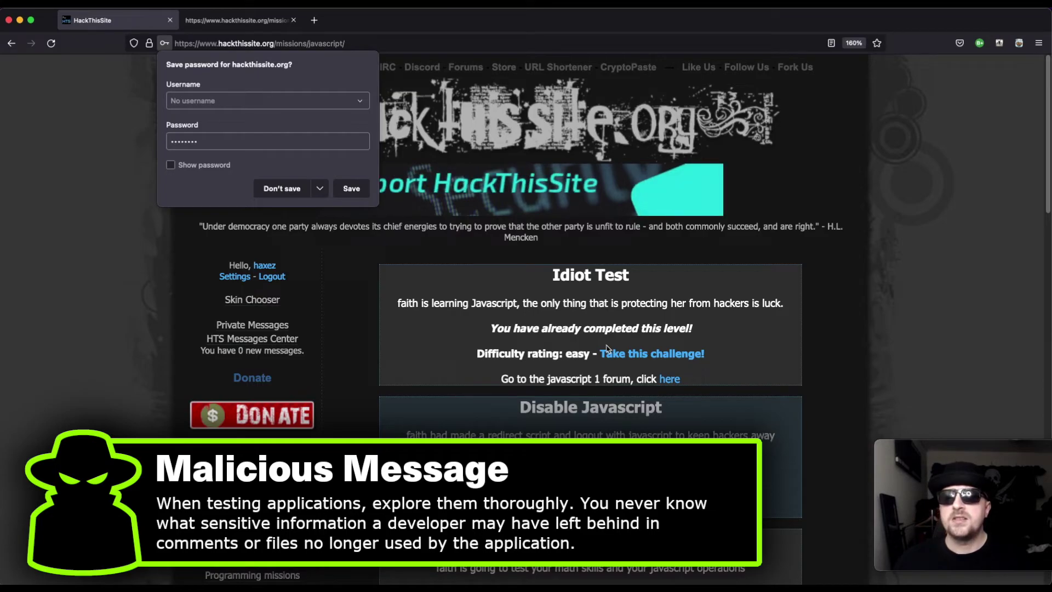
Step: Choose Don't save in Firefox's save-password prompt
left_click(275, 189)
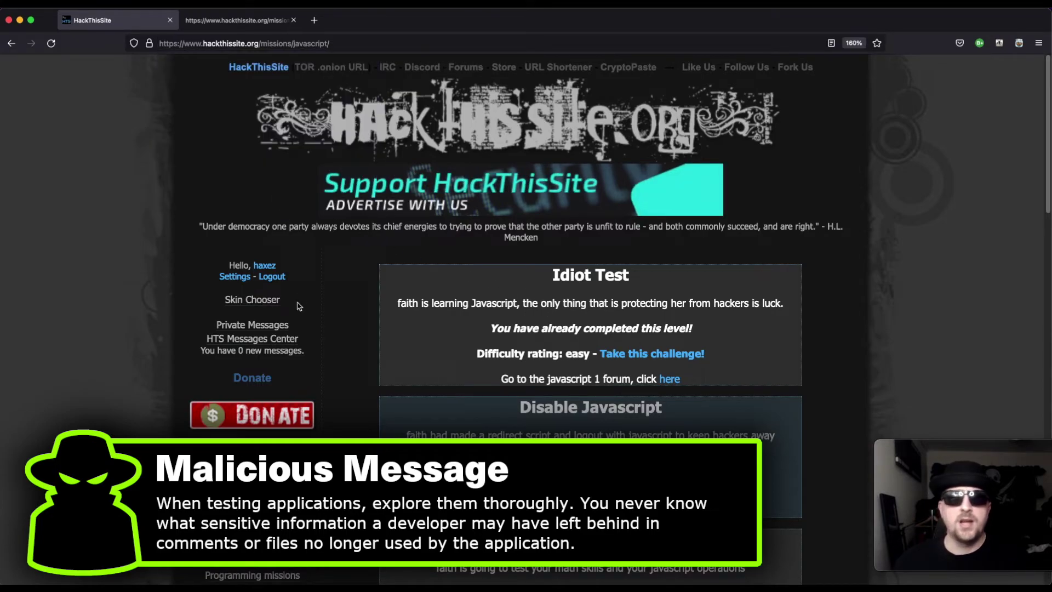